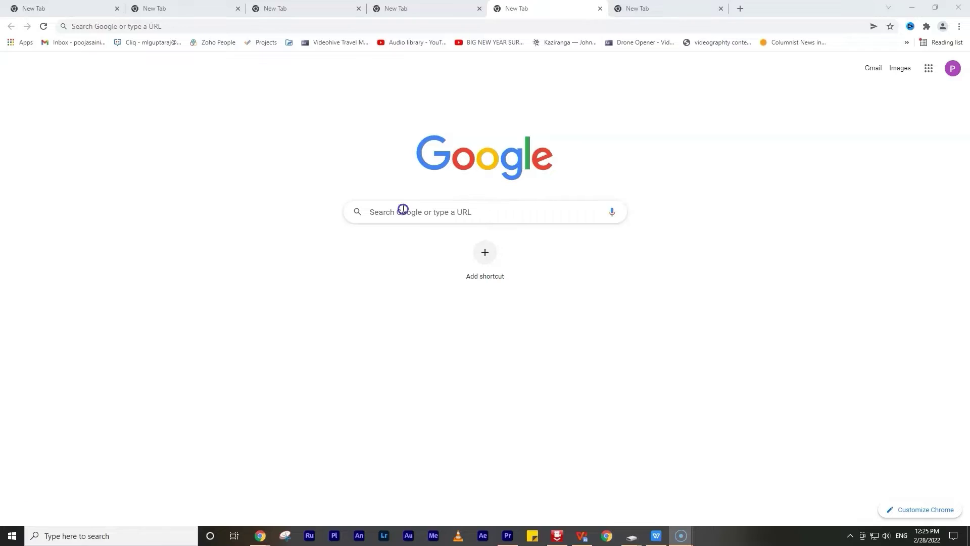
Step: Search Google for 'swil'
left_click(507, 209)
type("swil")
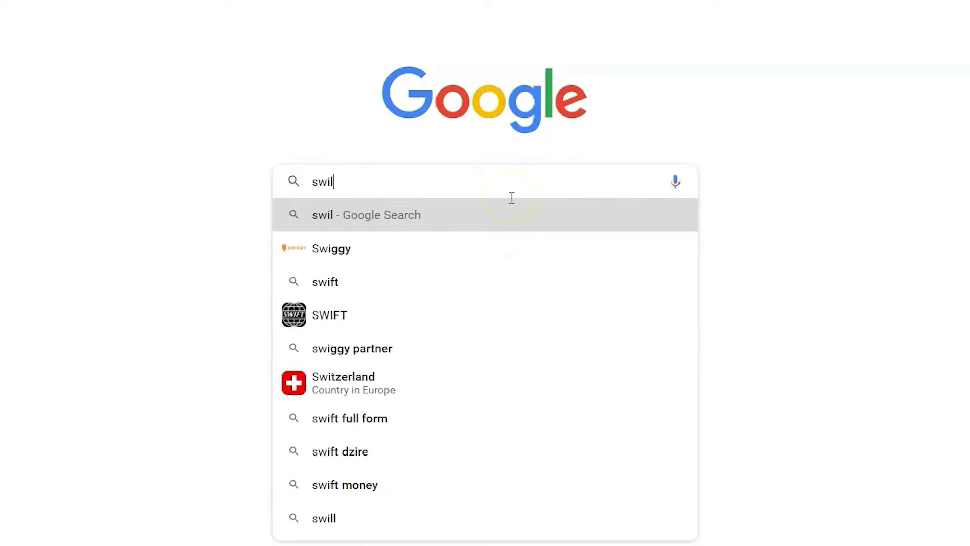
key("Return")
Step: Open the SWIL website's Free Download page and highlight its SWIL Core Software Solution heading
left_click(144, 160)
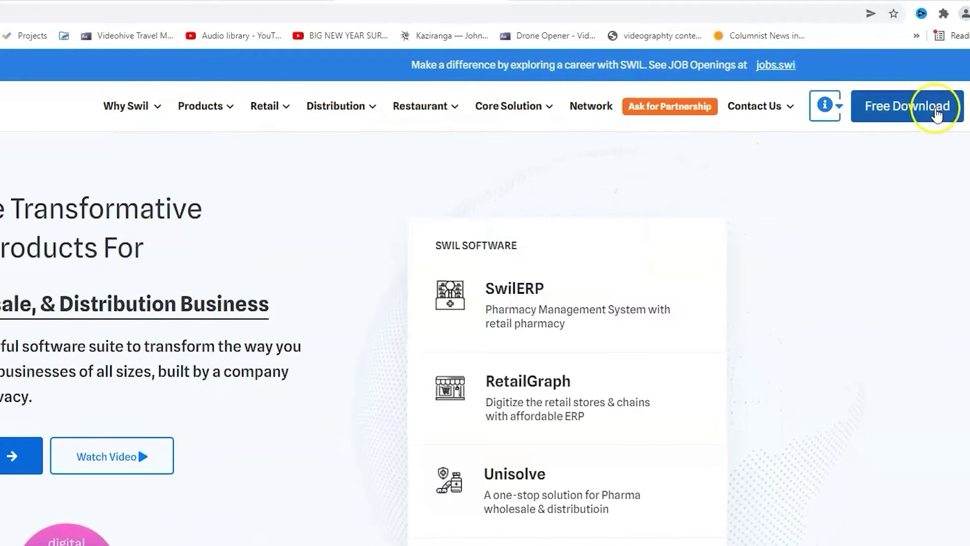
left_click(935, 112)
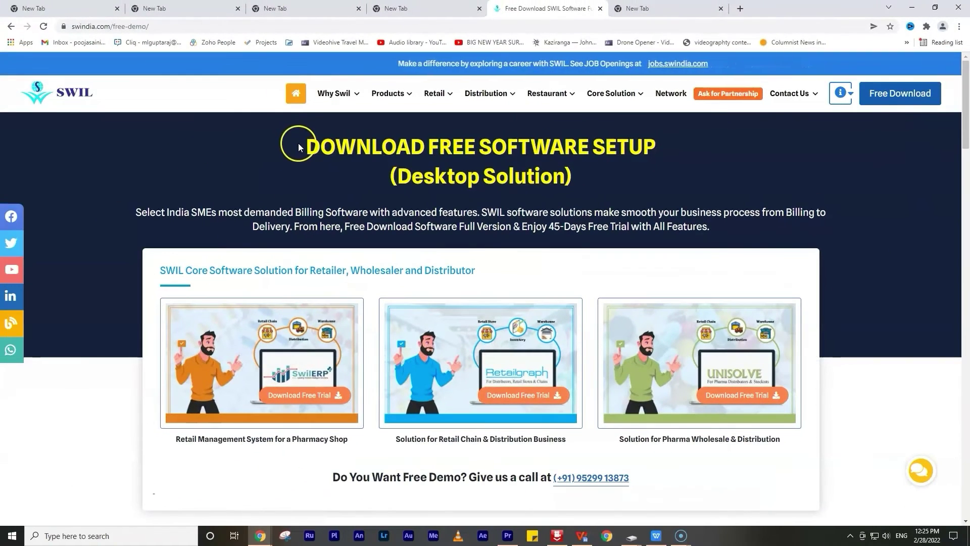
mouse_move(303, 144)
left_mouse_down()
mouse_move(415, 166)
mouse_move(602, 170)
left_mouse_up()
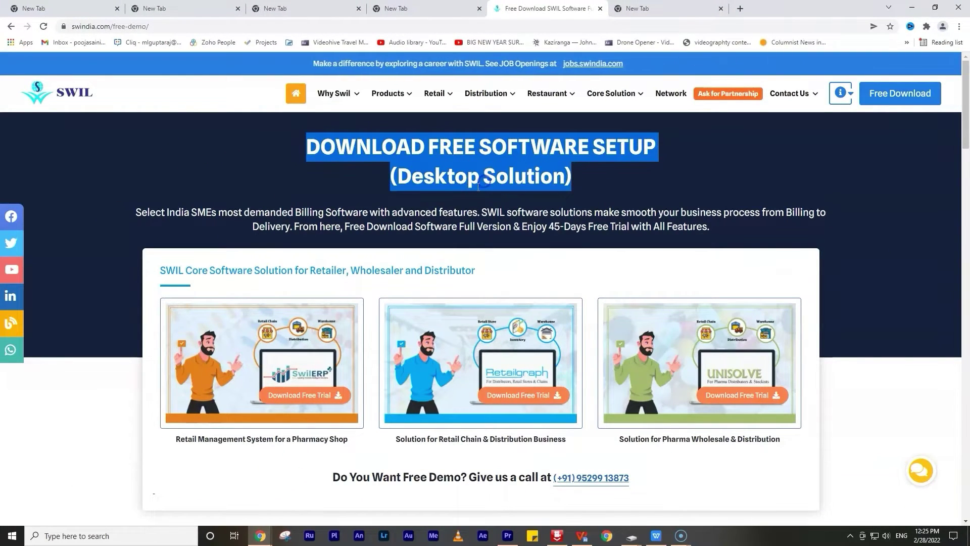
scroll(485, 176, "down", 2)
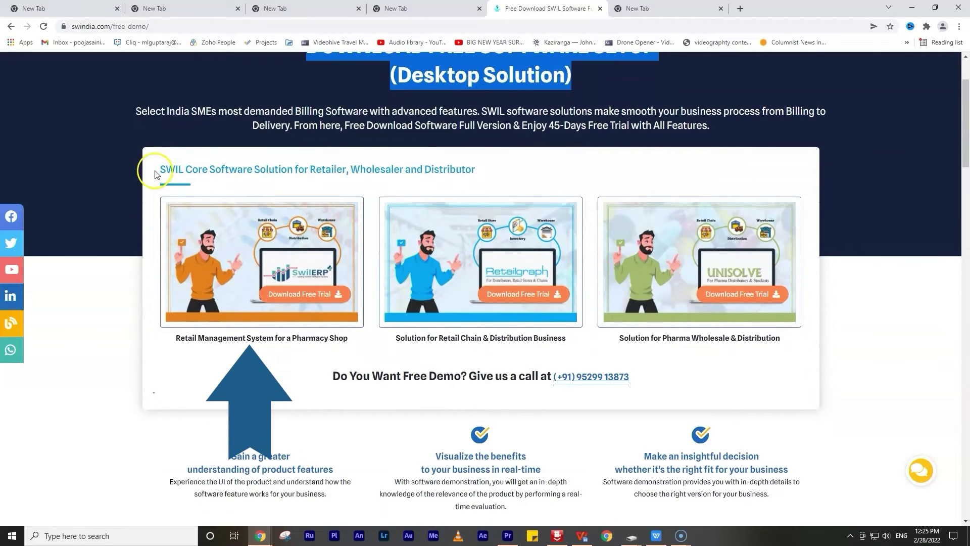
left_click_drag(155, 169, 526, 169)
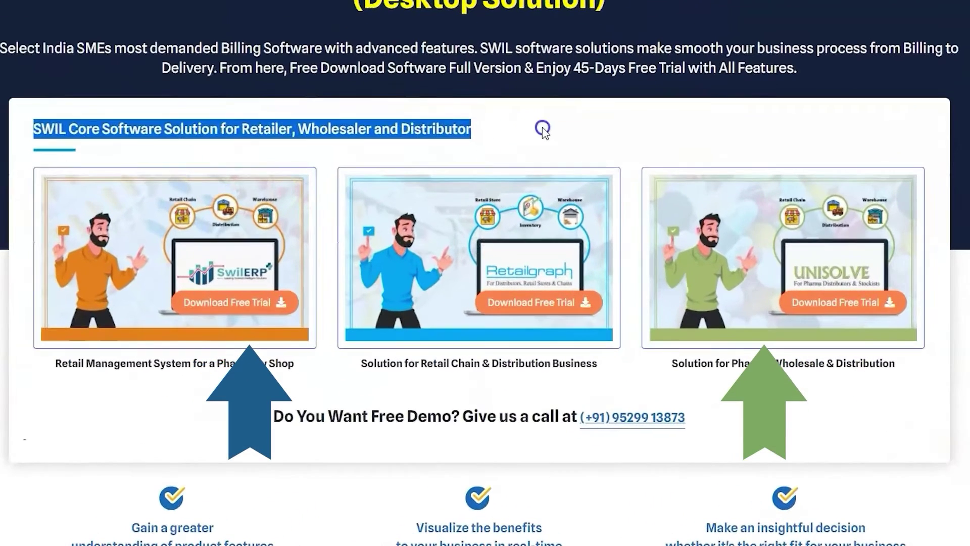
left_click(542, 129)
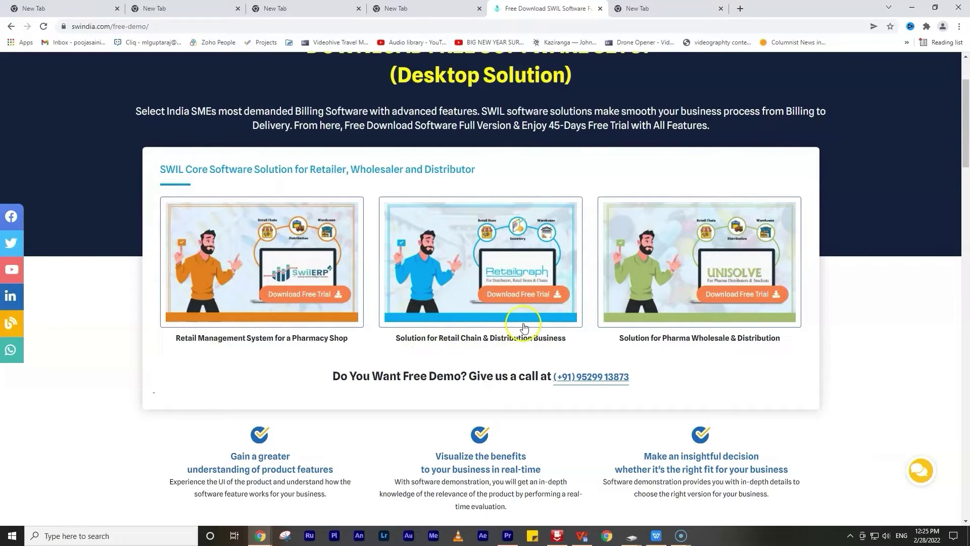
Step: Request the Retailgraph free trial and enter name, phone, email and company details
left_click(518, 298)
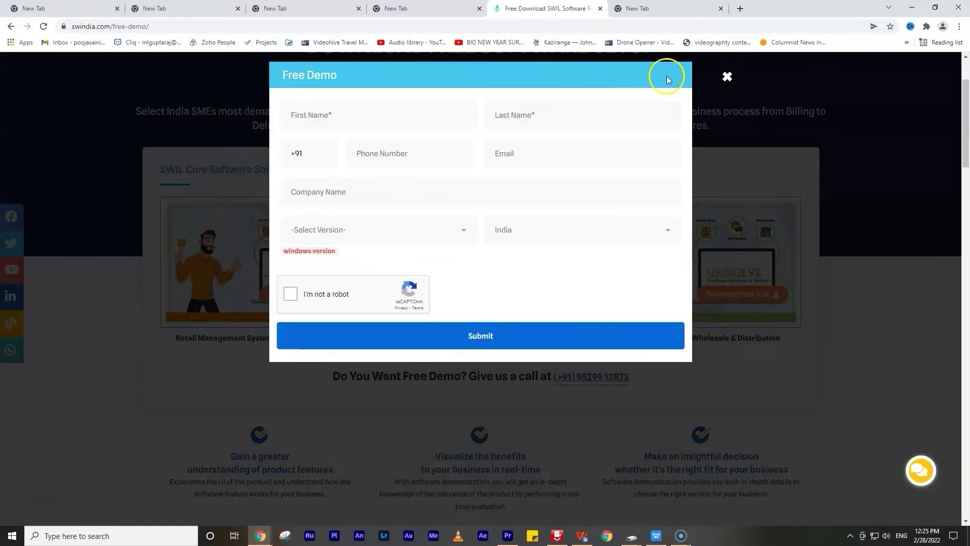
left_click(374, 112)
type("abcd")
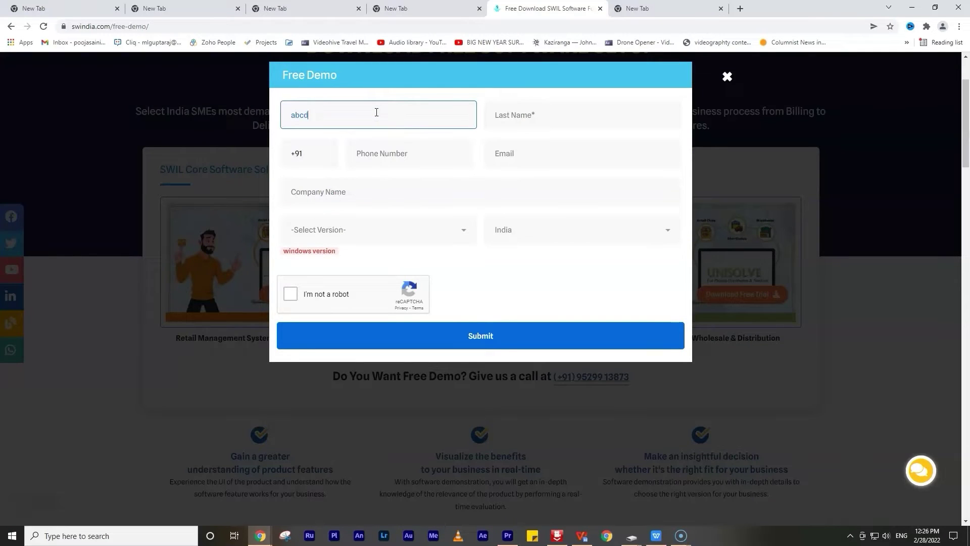
left_click(557, 120)
type("xyz")
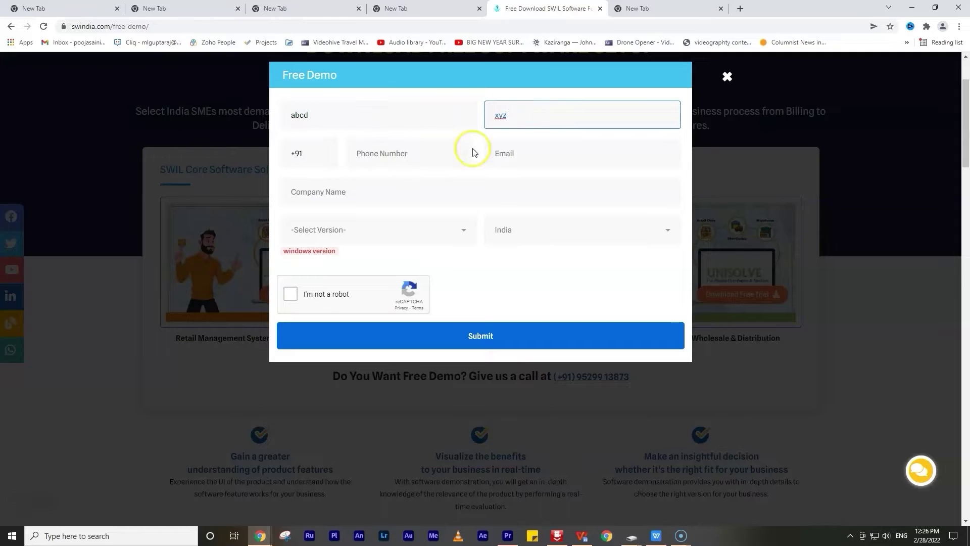
left_click(403, 157)
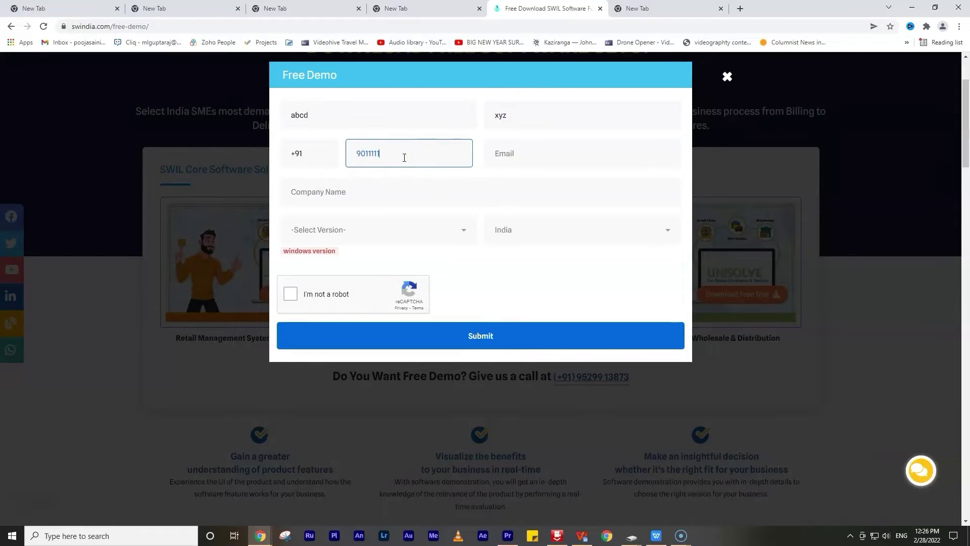
left_click(557, 152)
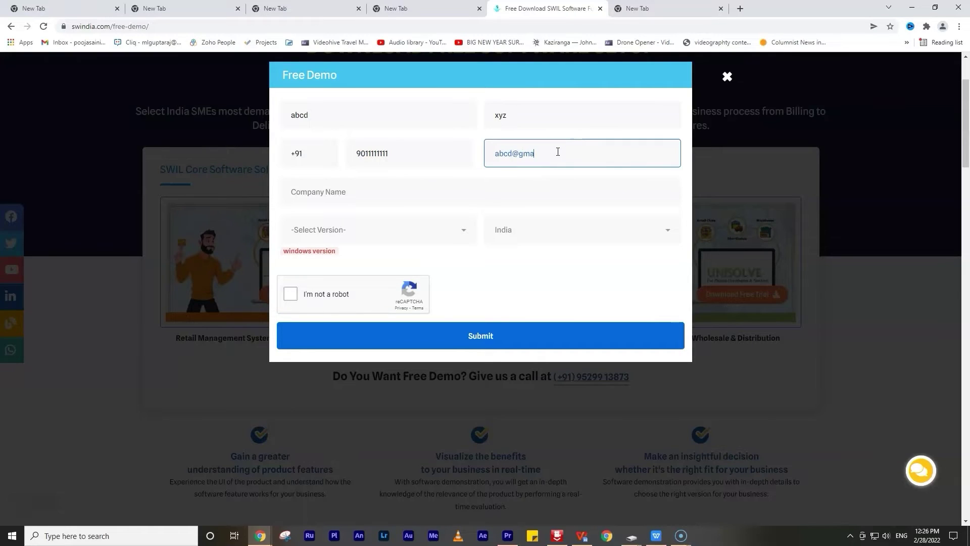
key("Tab")
type("abcd cp")
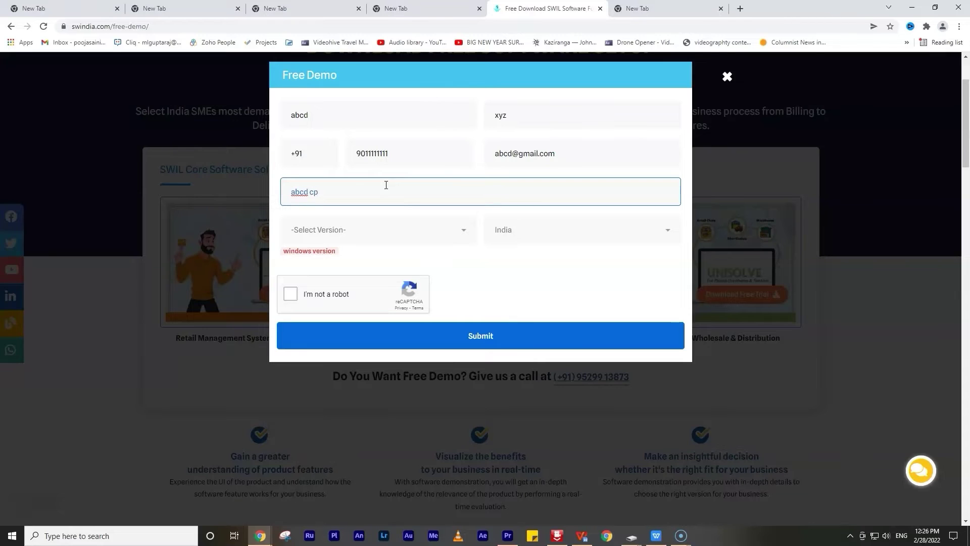
key("BackSpace")
type("ompany")
Step: Choose Windows 10 and India, pass the reCAPTCHA check, and submit the demo form
left_click(361, 236)
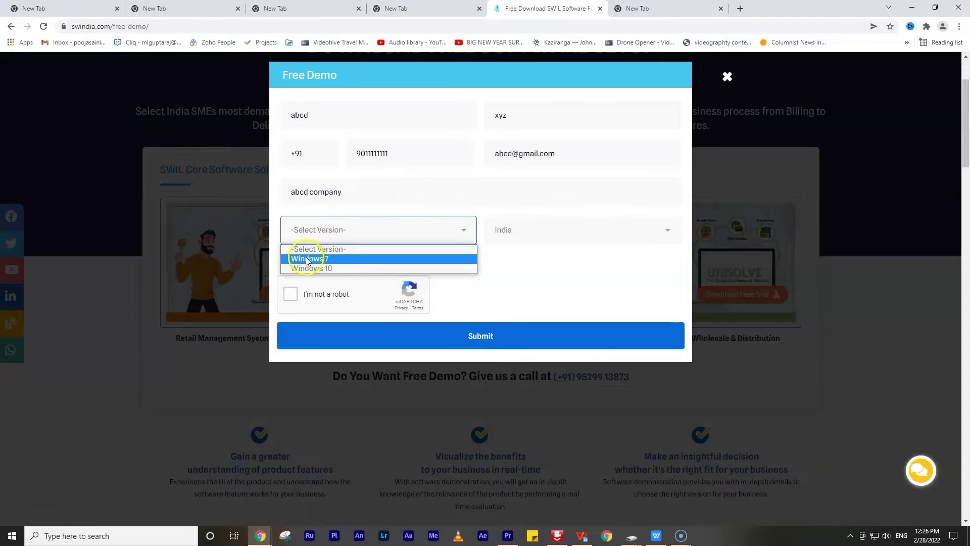
left_click(336, 269)
left_click(595, 233)
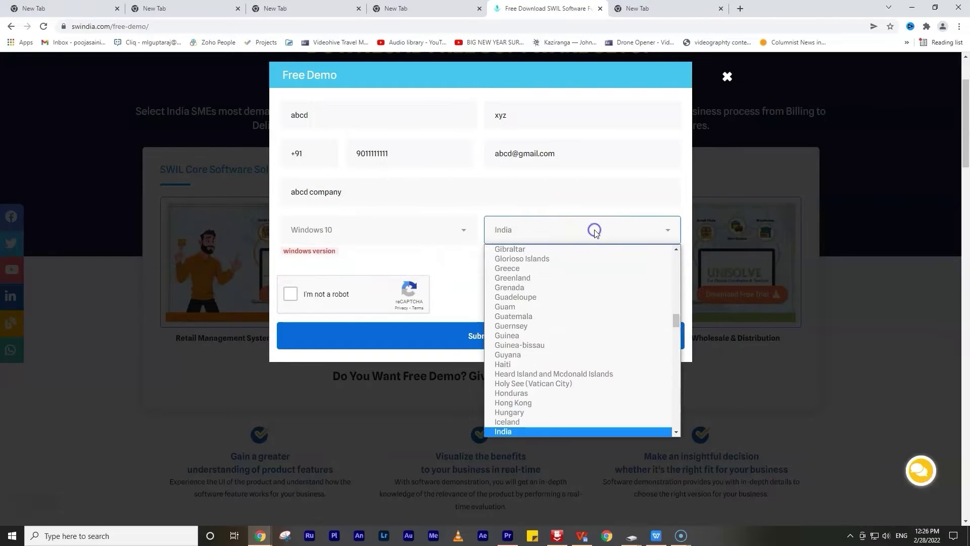
left_click(594, 230)
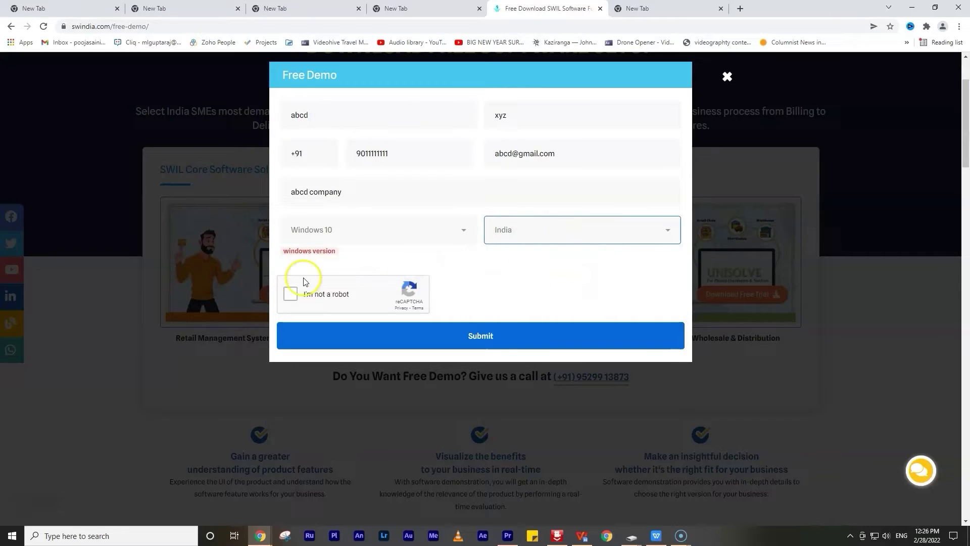
left_click(288, 295)
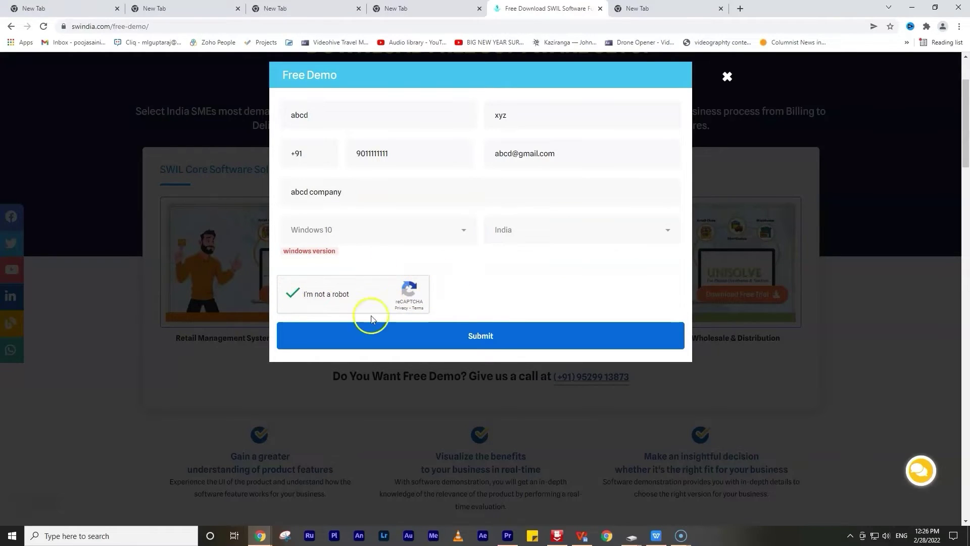
left_click(487, 337)
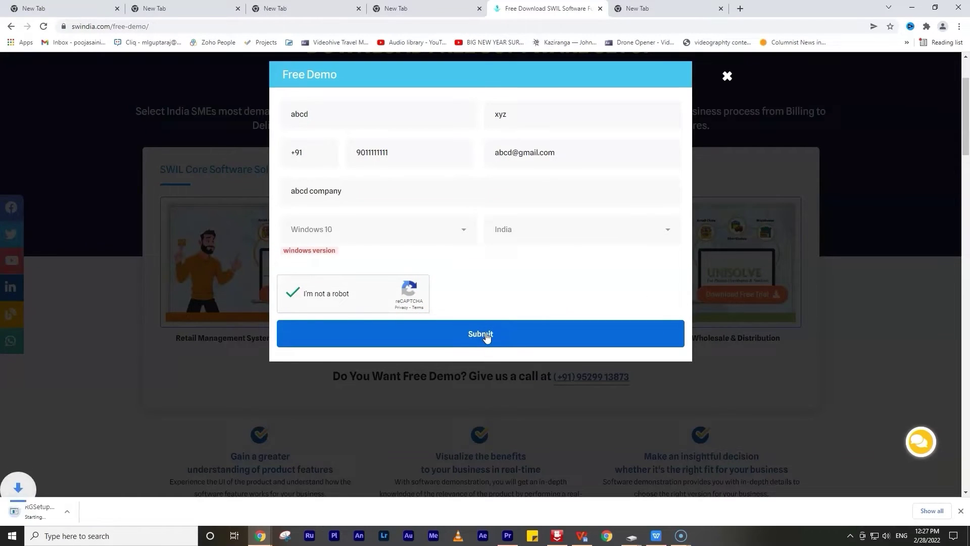
Step: Show the downloaded RGSetup file in its folder and launch it
left_click_drag(250, 245, 767, 244)
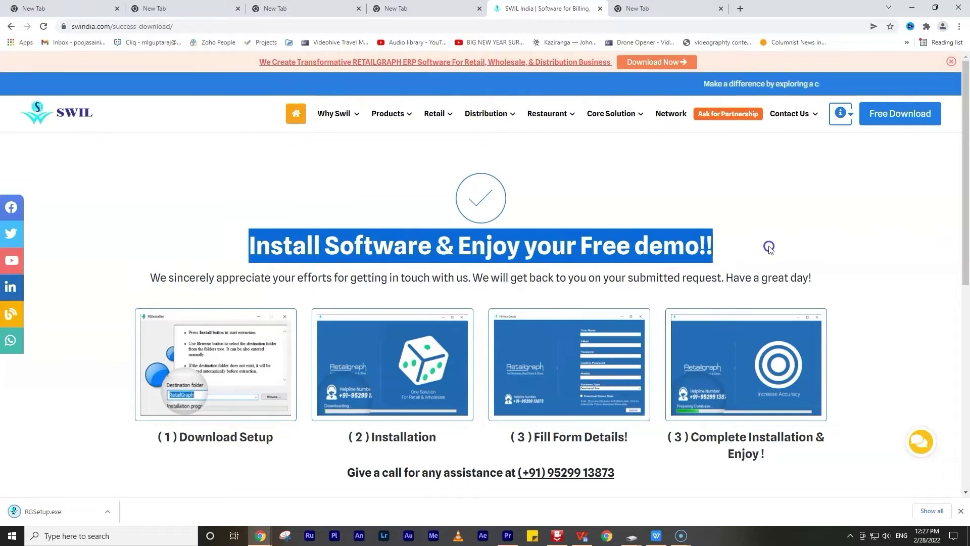
left_click(765, 245)
left_click(106, 512)
left_click(133, 477)
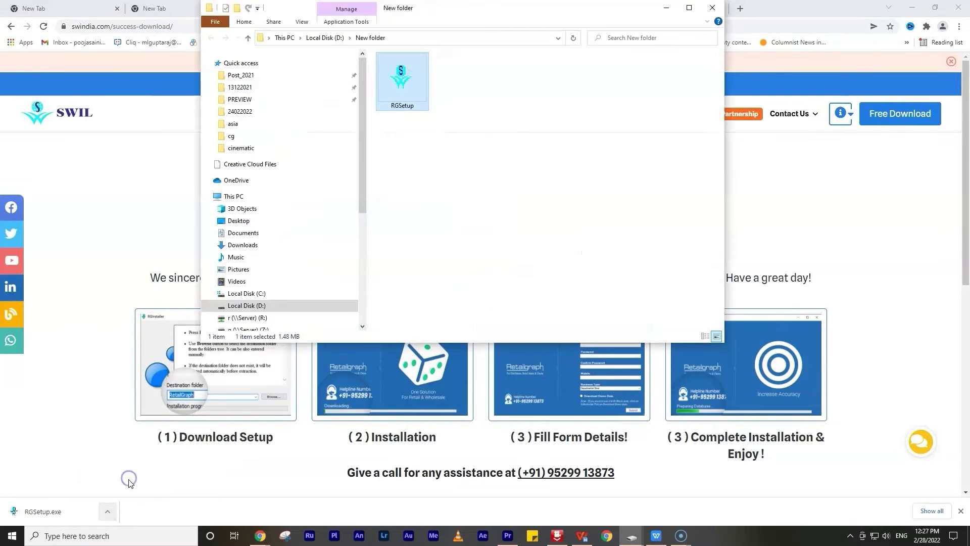
left_click(689, 7)
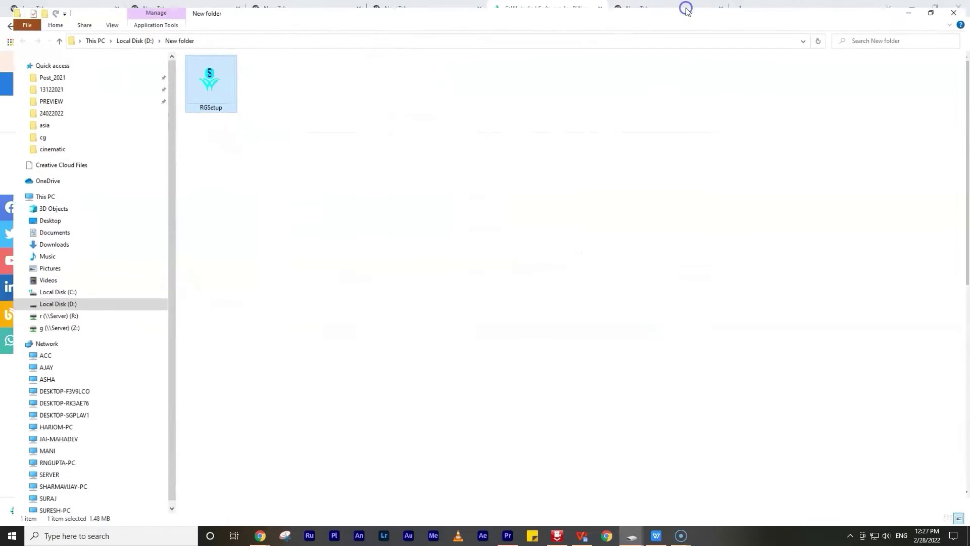
double_click(200, 80)
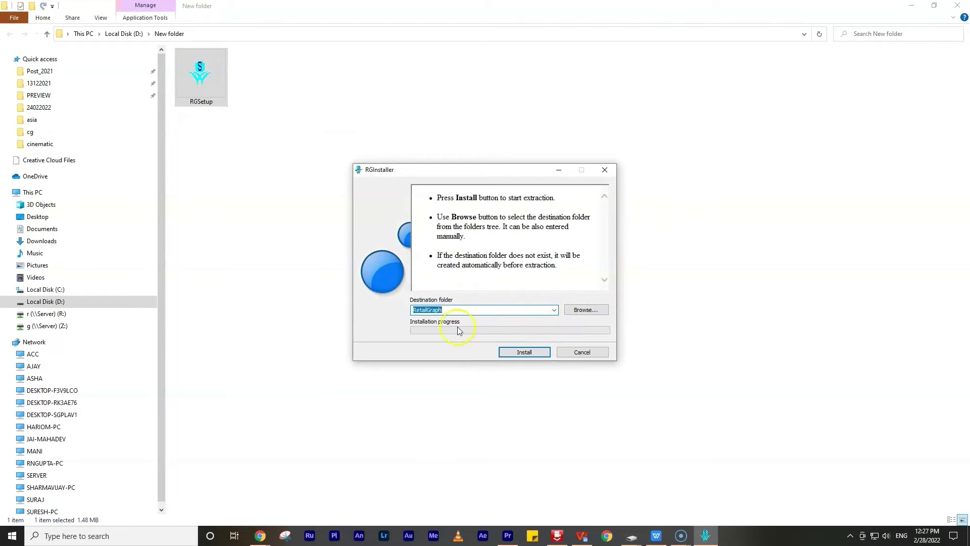
Step: Extract RGInstaller, install Retailgraph to the default folder, and bring up Retailgraph
left_click_drag(437, 197, 574, 203)
left_click(564, 208)
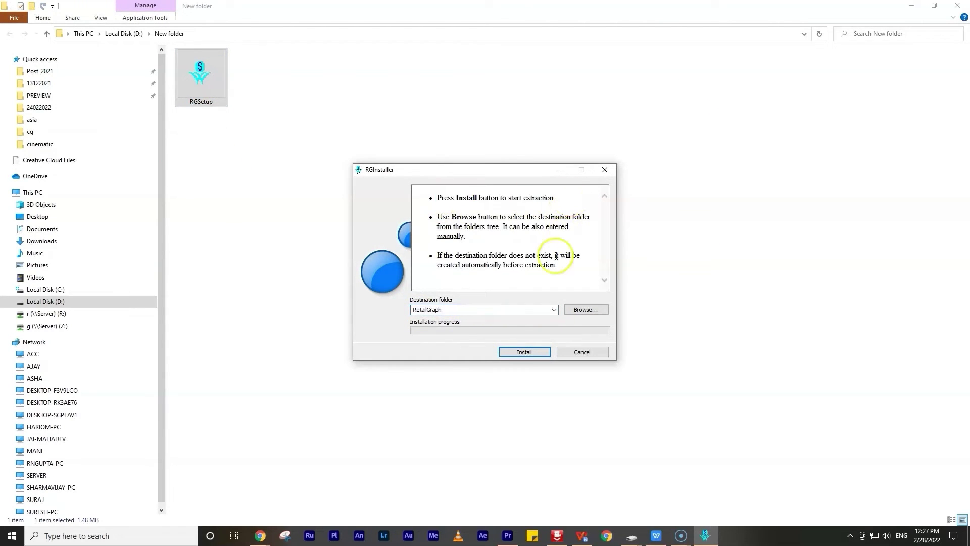
left_click(502, 355)
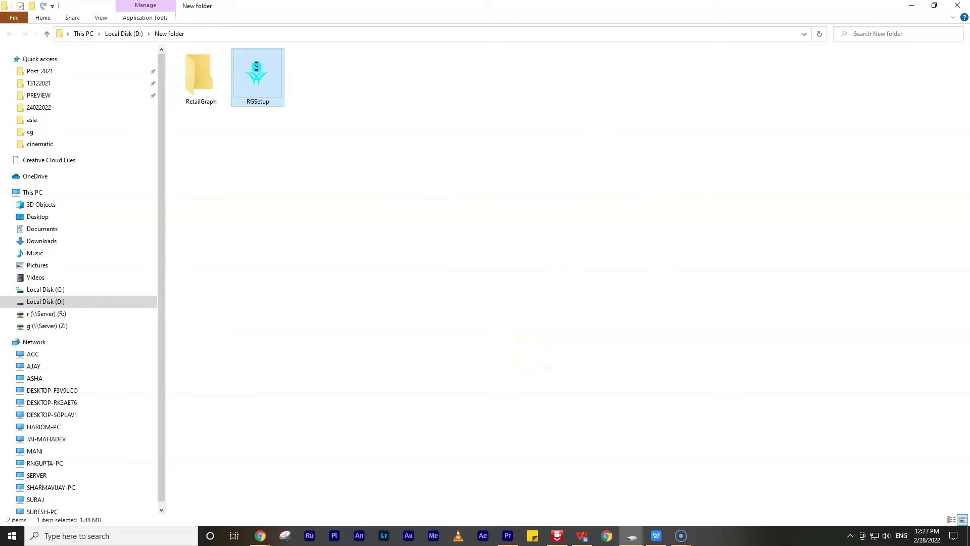
left_click(541, 356)
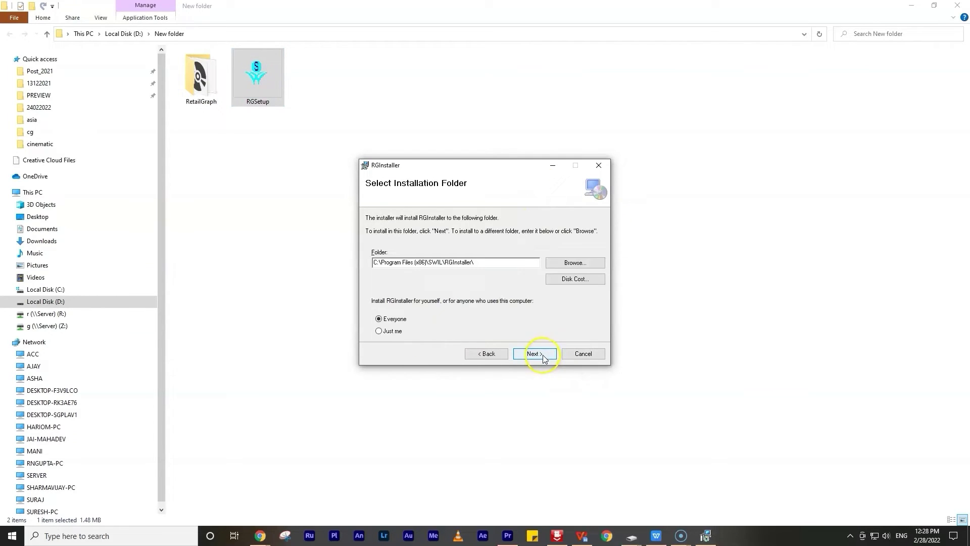
left_click(532, 354)
left_click(537, 355)
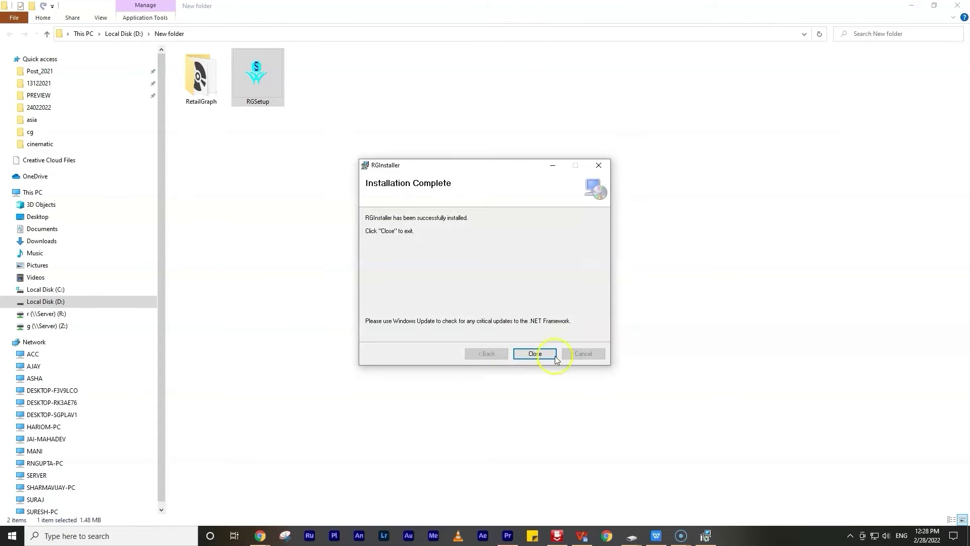
left_click(536, 354)
left_click(706, 535)
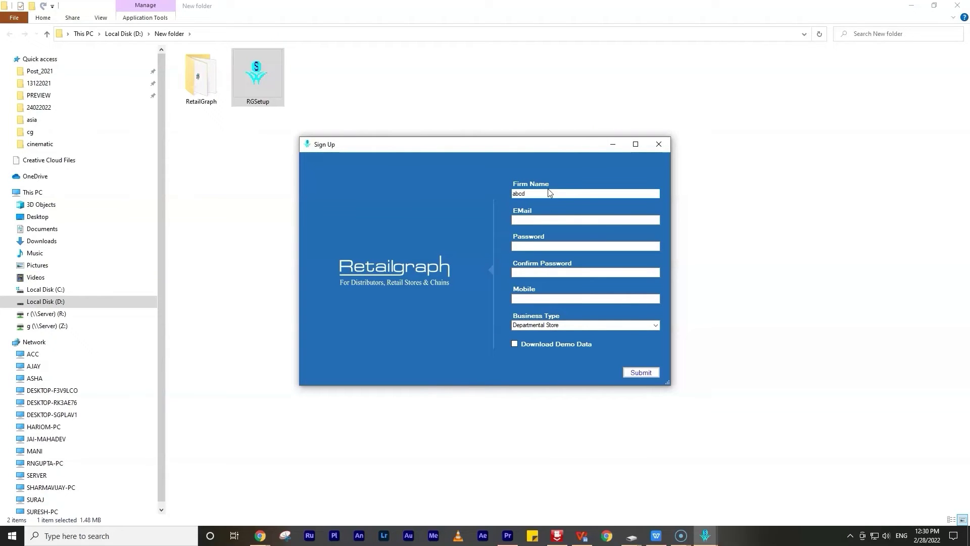
Step: Enter email, matching passwords and mobile, pick Pharma Wholesale, and toggle Download Demo Data
left_click(520, 219)
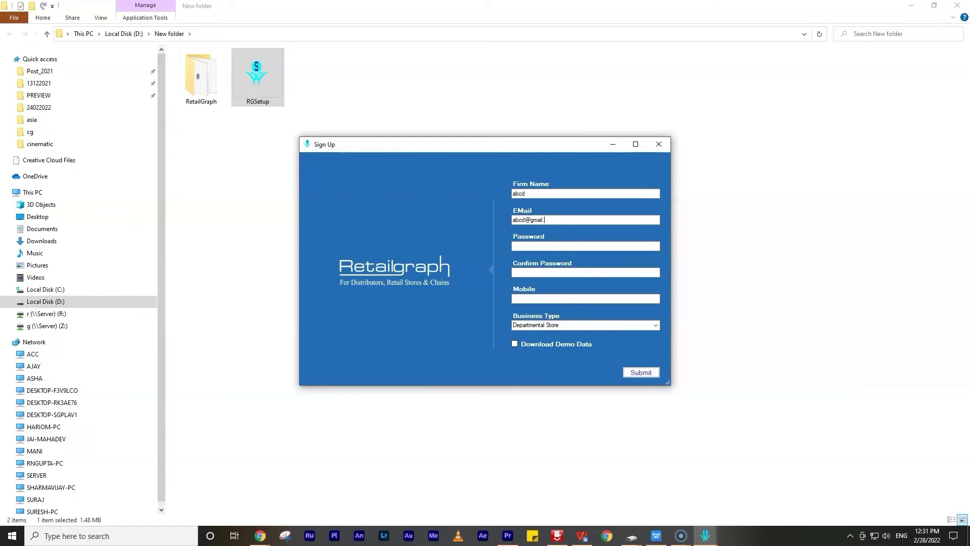
left_click(547, 244)
left_click(575, 271)
type("a")
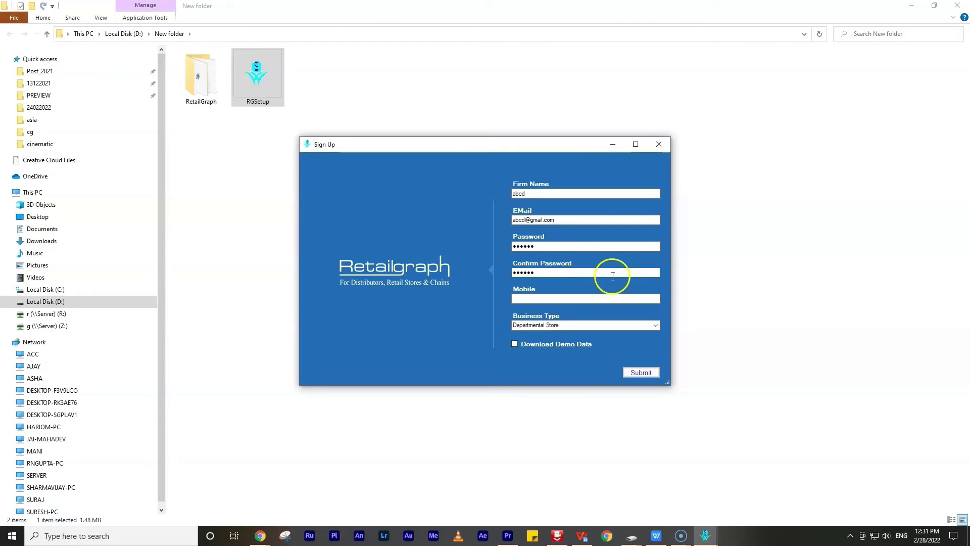
left_click(607, 296)
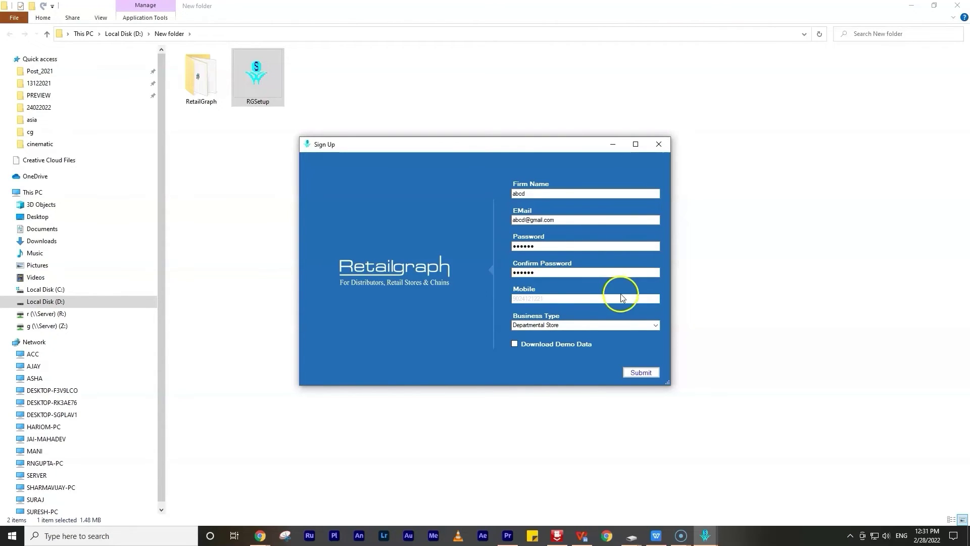
key("Tab")
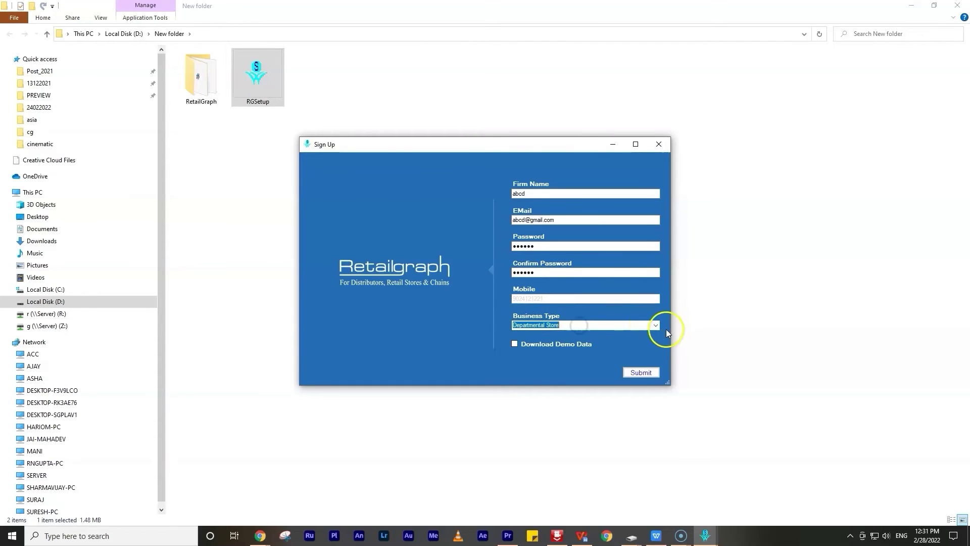
left_click(656, 324)
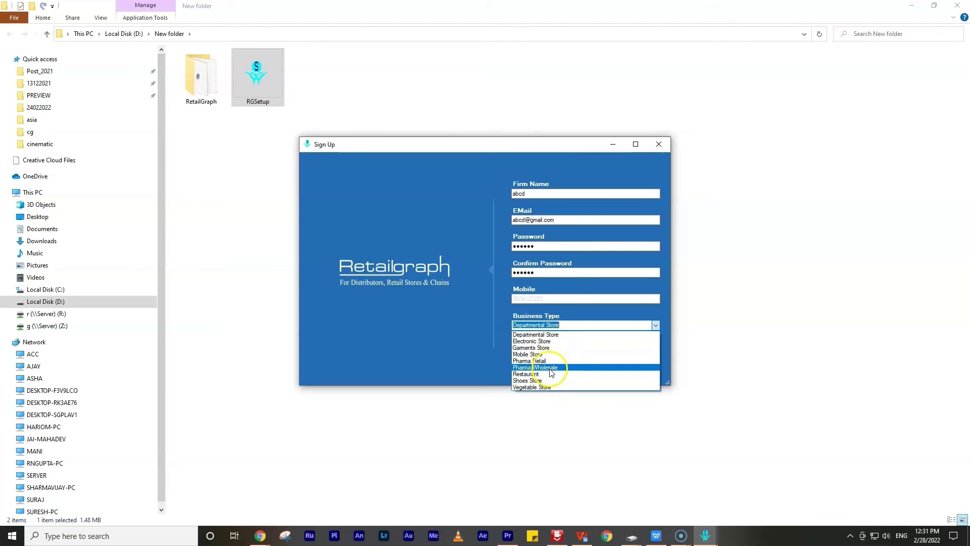
left_click(529, 368)
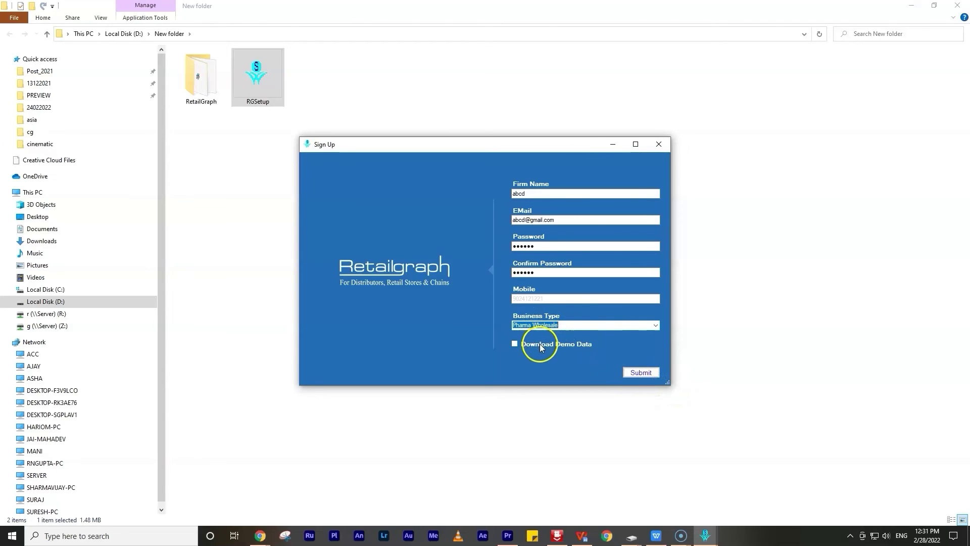
left_click(516, 344)
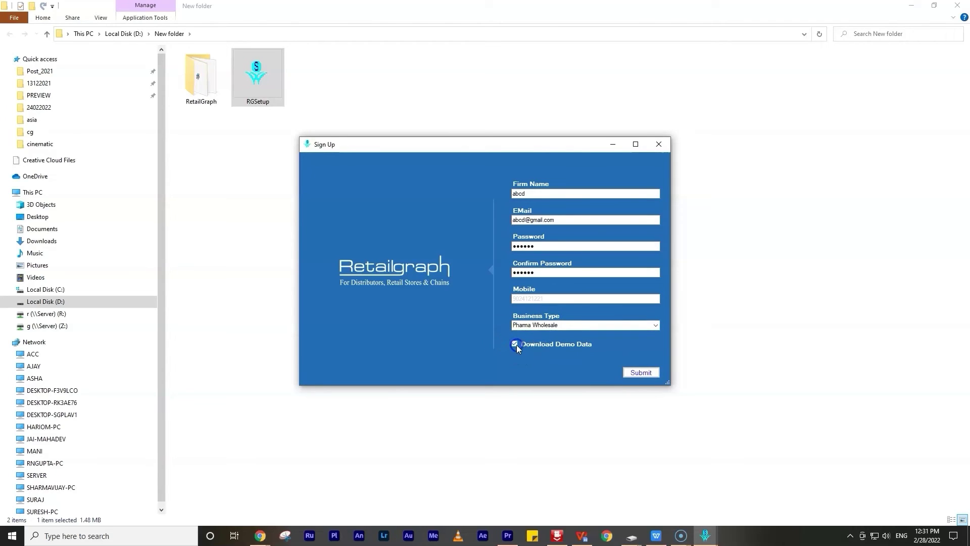
Step: Keep Pharma Wholesale, submit the sign-up, and extract the database files in WinRAR
left_click(656, 305)
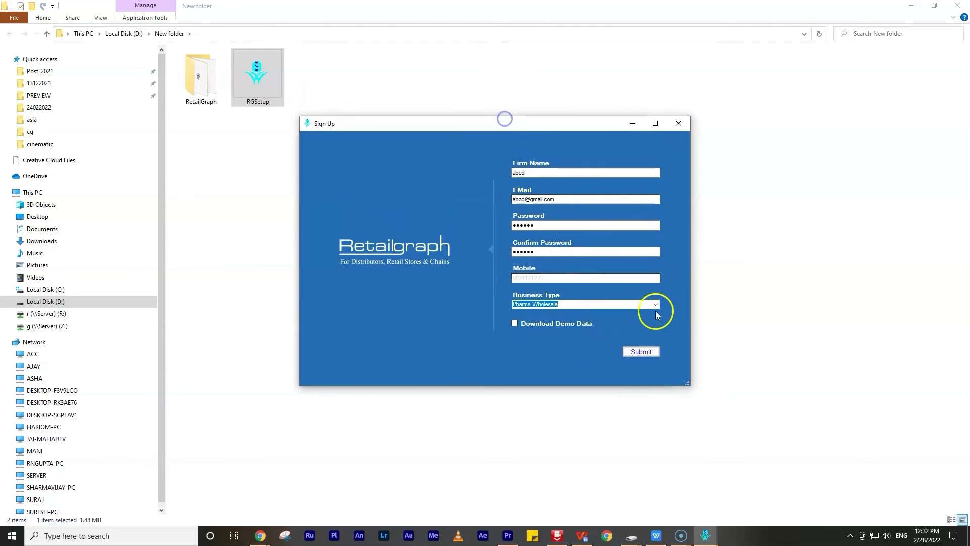
left_click(656, 306)
left_click(651, 354)
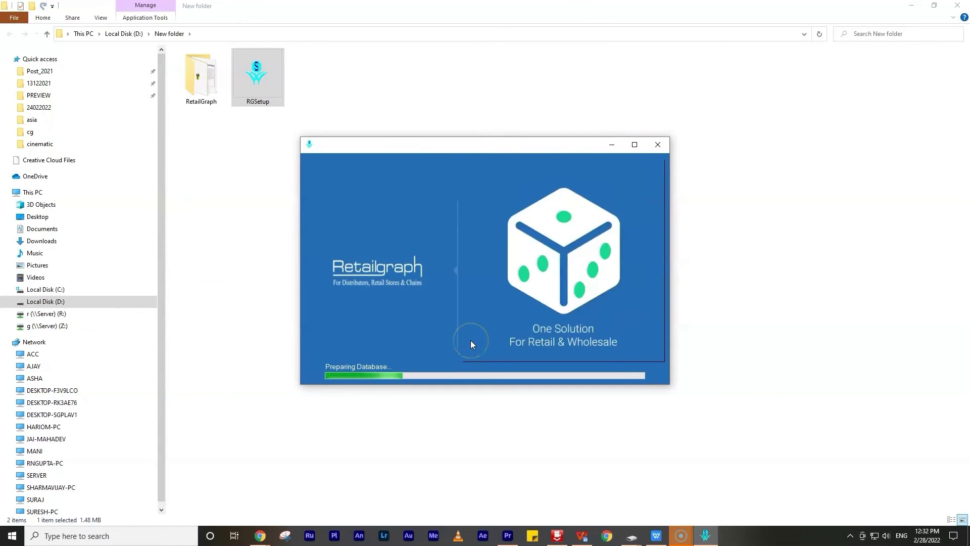
left_click_drag(438, 197, 594, 202)
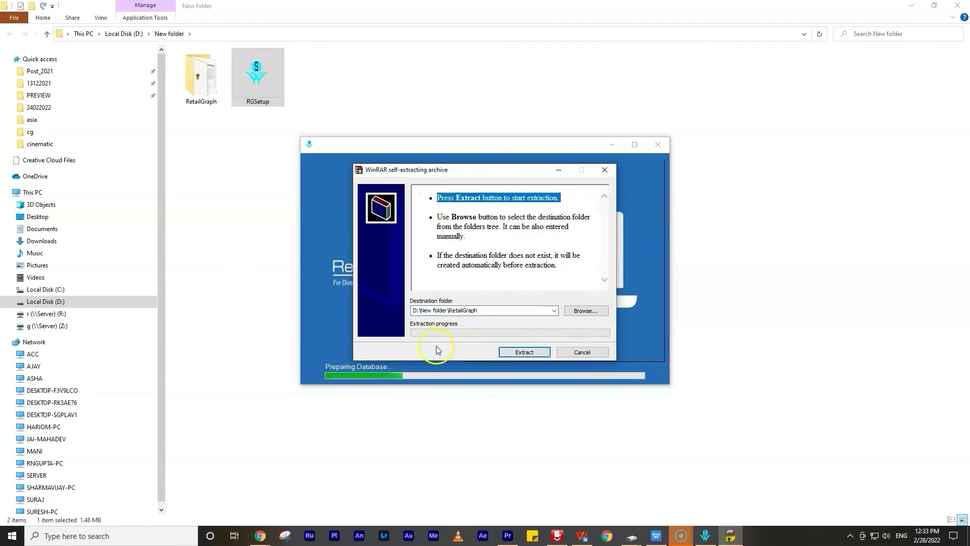
left_click(527, 352)
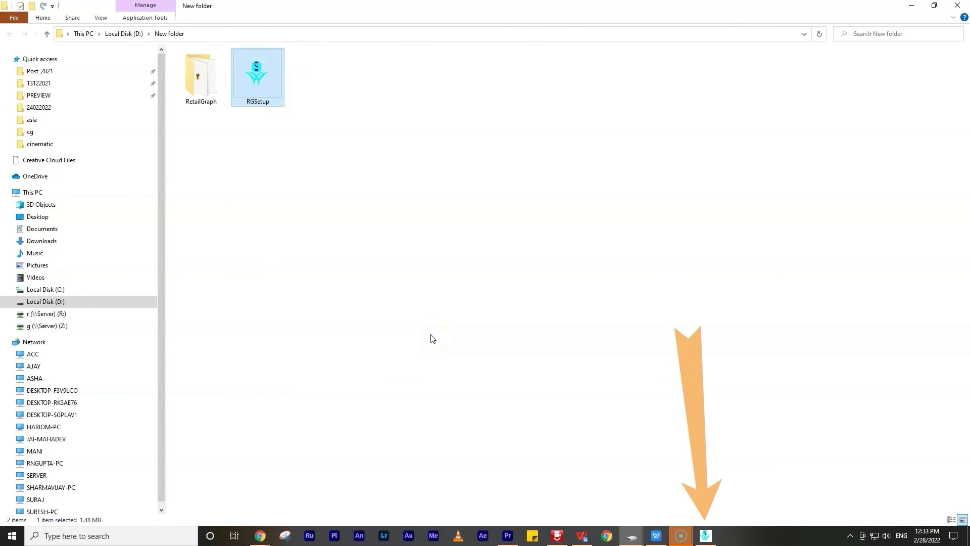
left_click(705, 532)
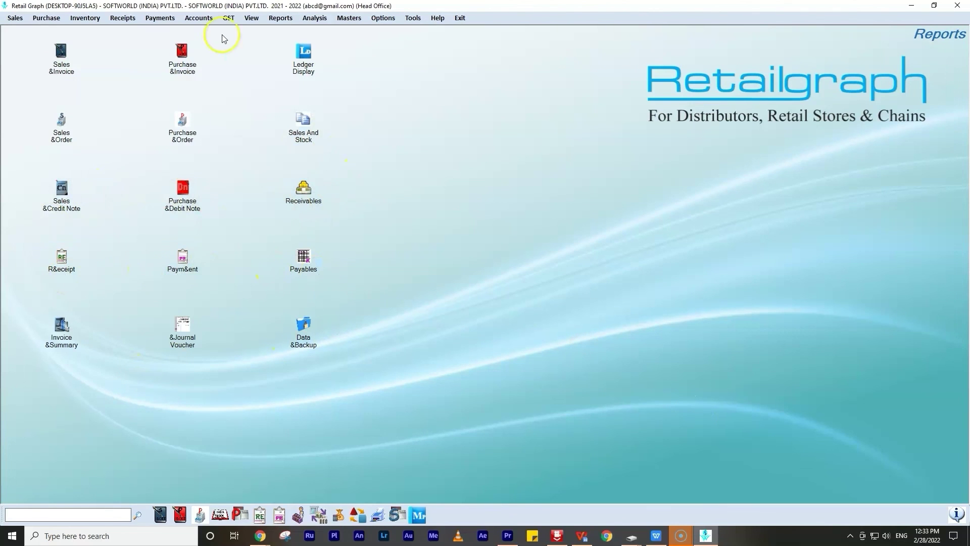
left_click(13, 18)
left_click(44, 137)
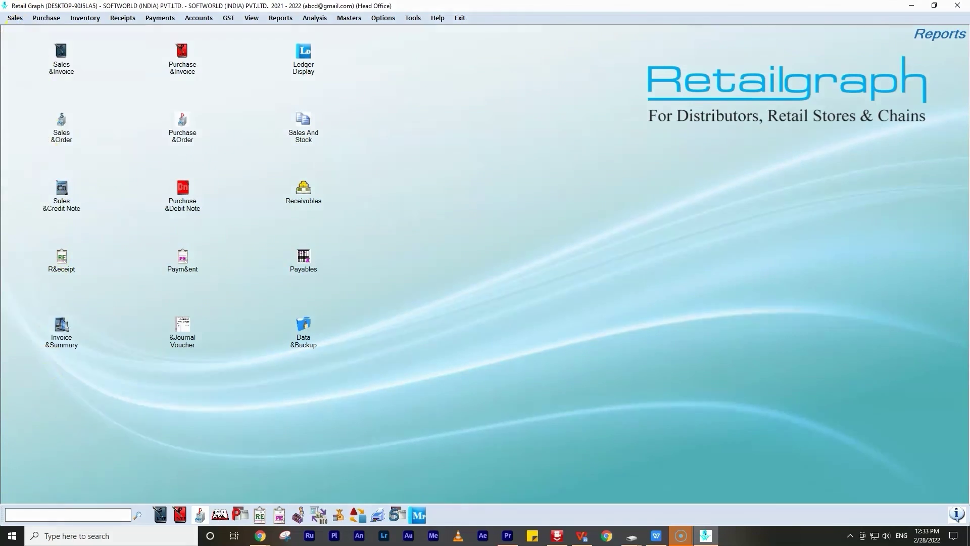